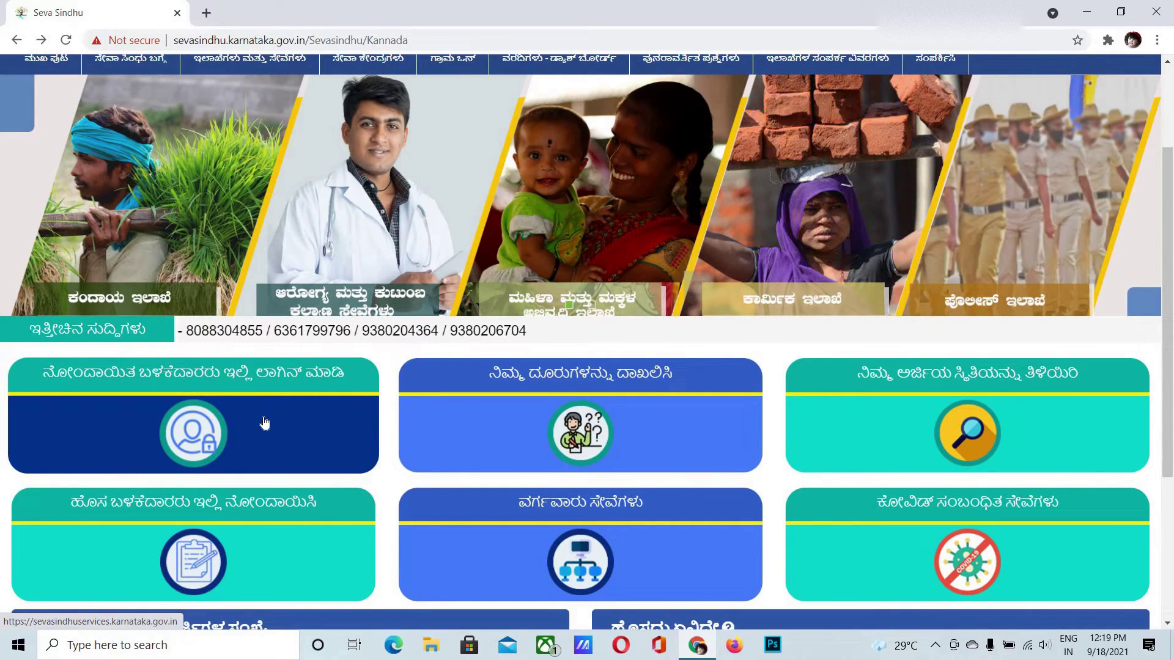
On the registered-user sign-in page, enter the registered mobile number and request an OTP
left_click(264, 423)
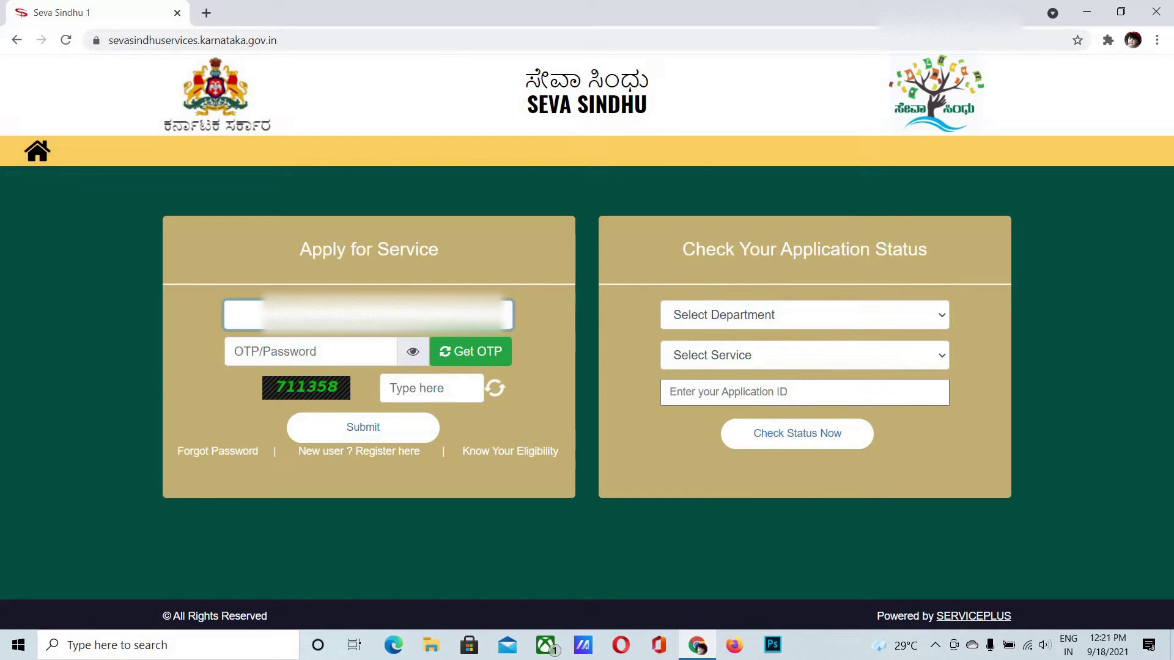
type("74116")
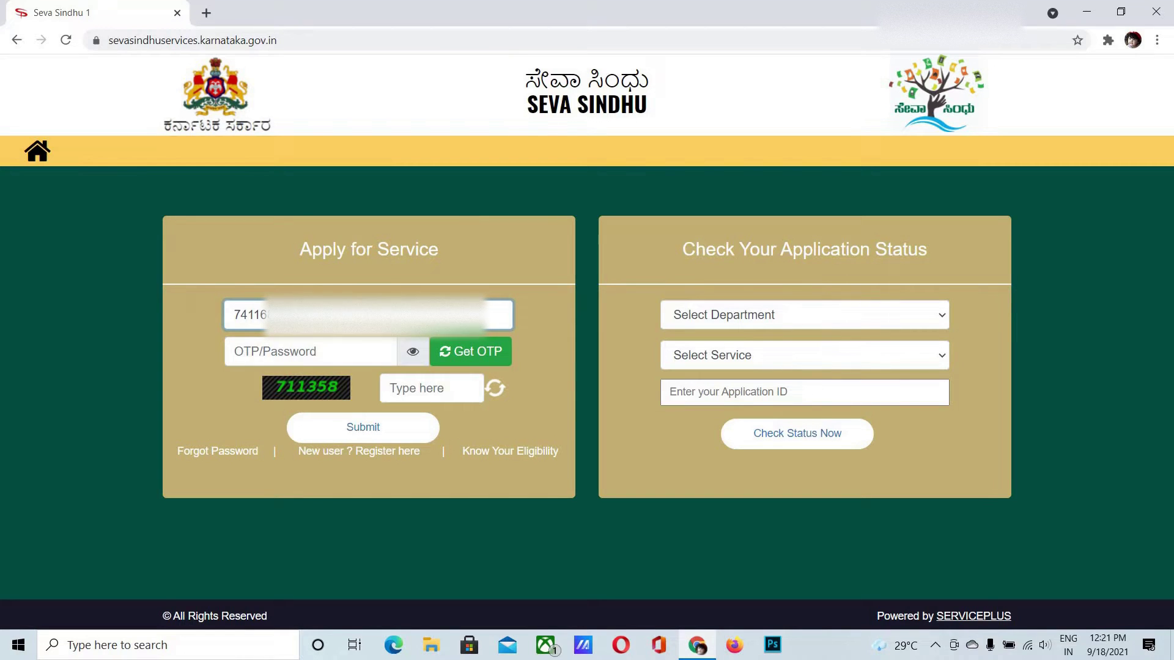
left_click(463, 359)
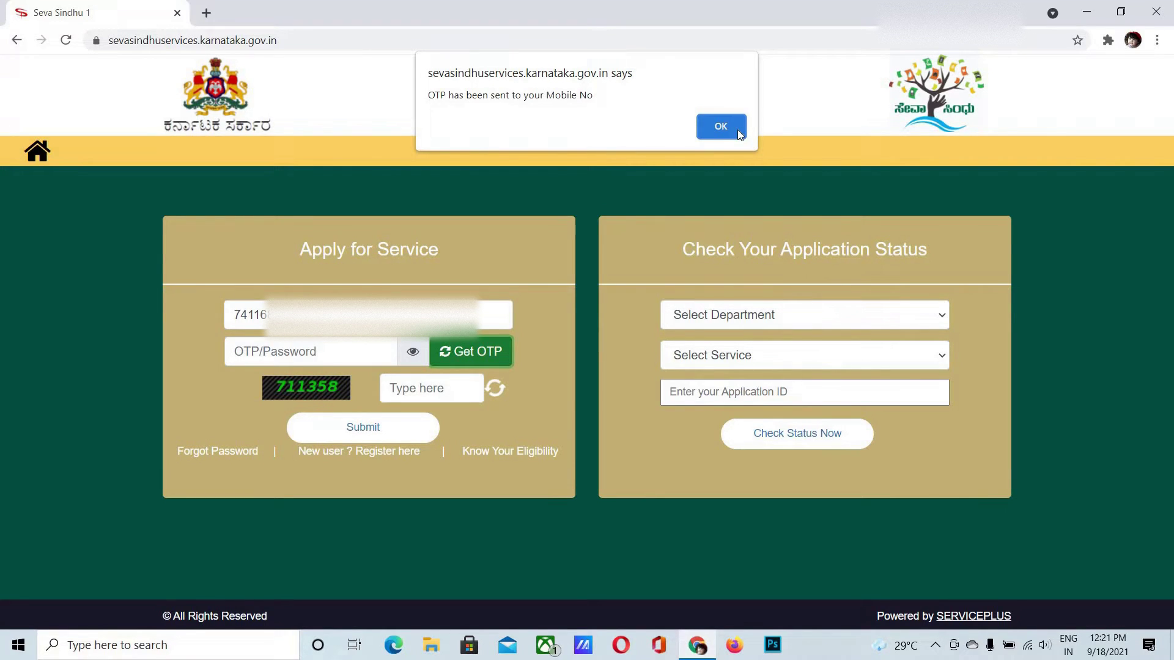
left_click(738, 130)
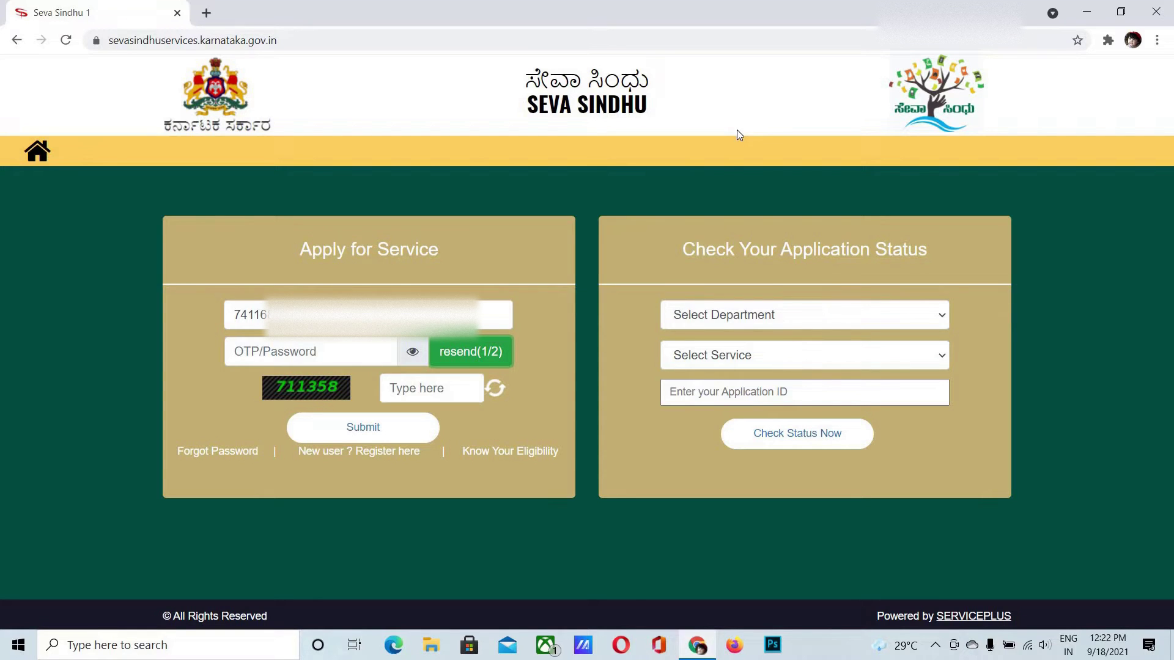
Enter the received six-digit OTP and the captcha code on the sign-in form
left_click(353, 354)
type("••••••")
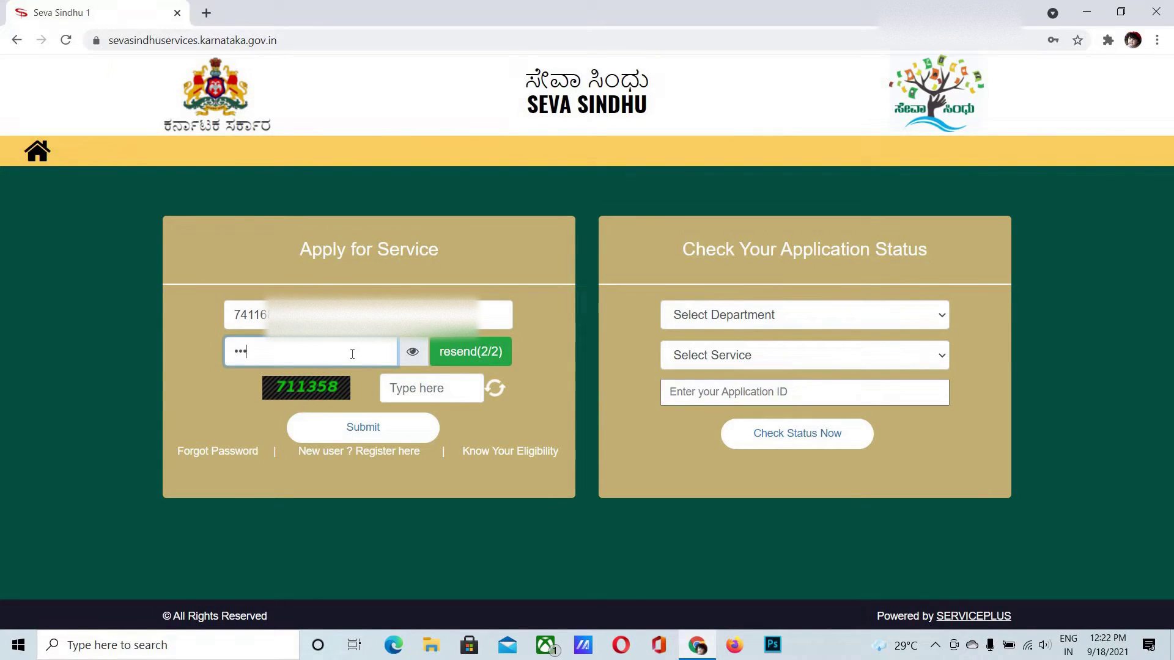
left_click(418, 392)
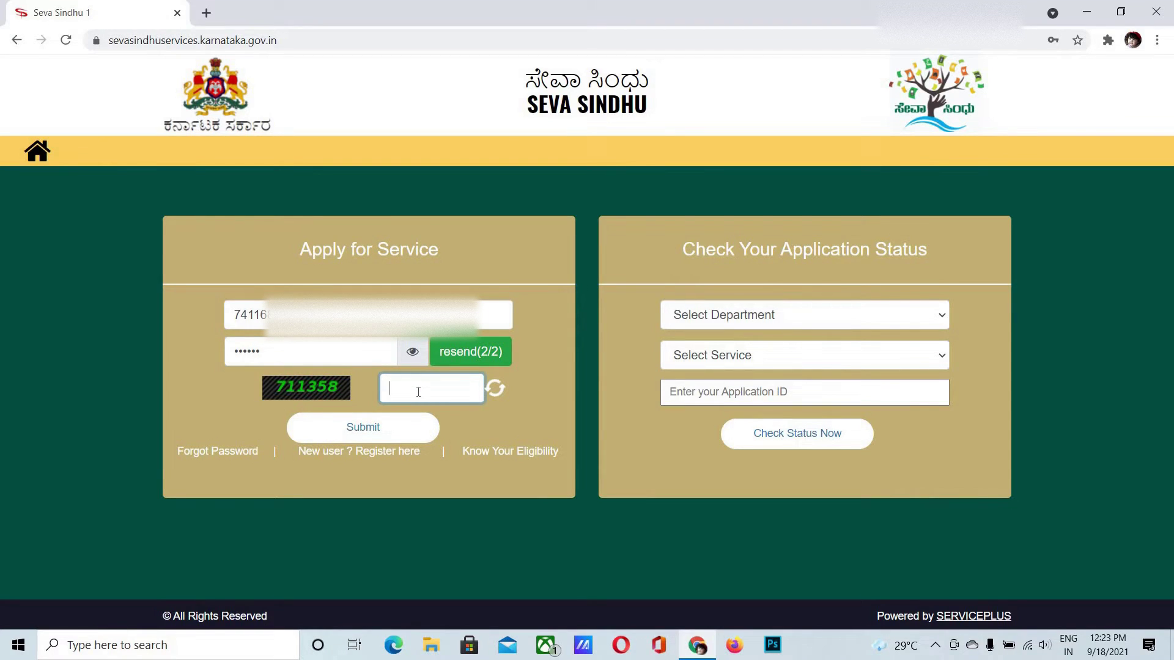
type("711358")
Sign in and list all available services under Apply for services
left_click(364, 429)
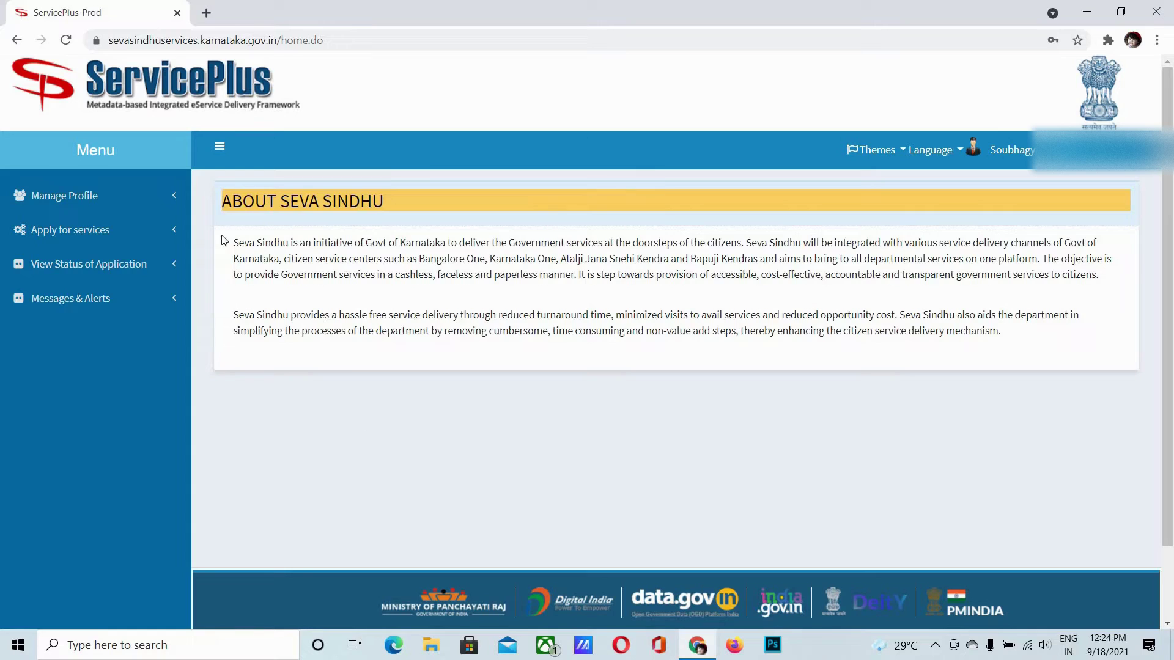
left_click(151, 235)
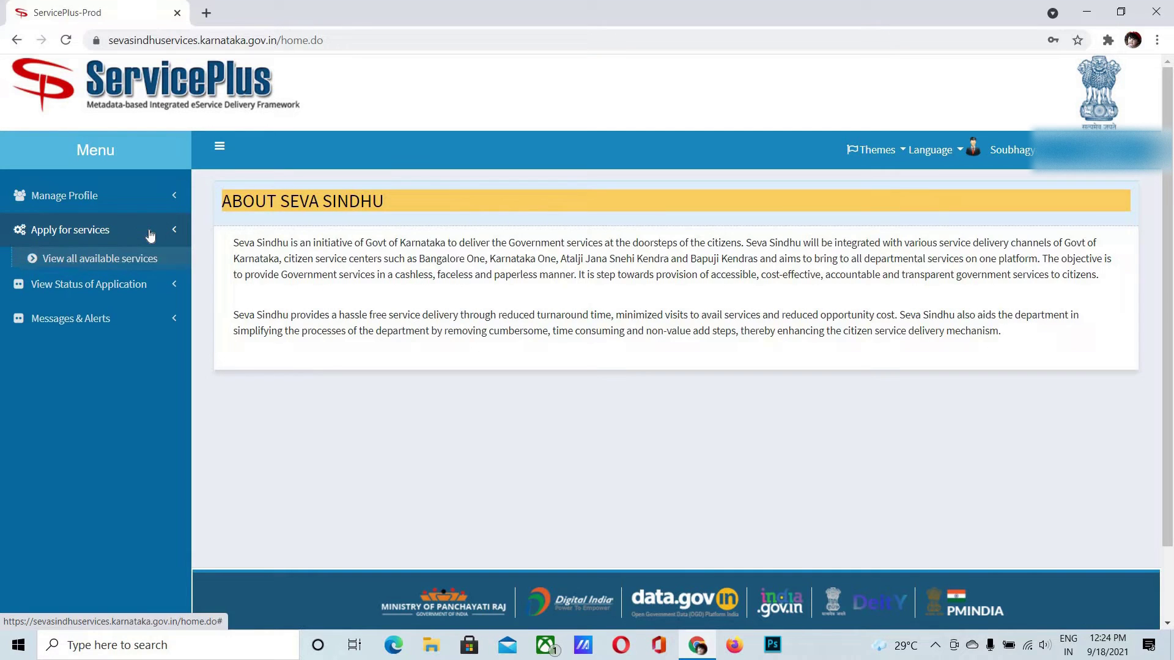
left_click(143, 266)
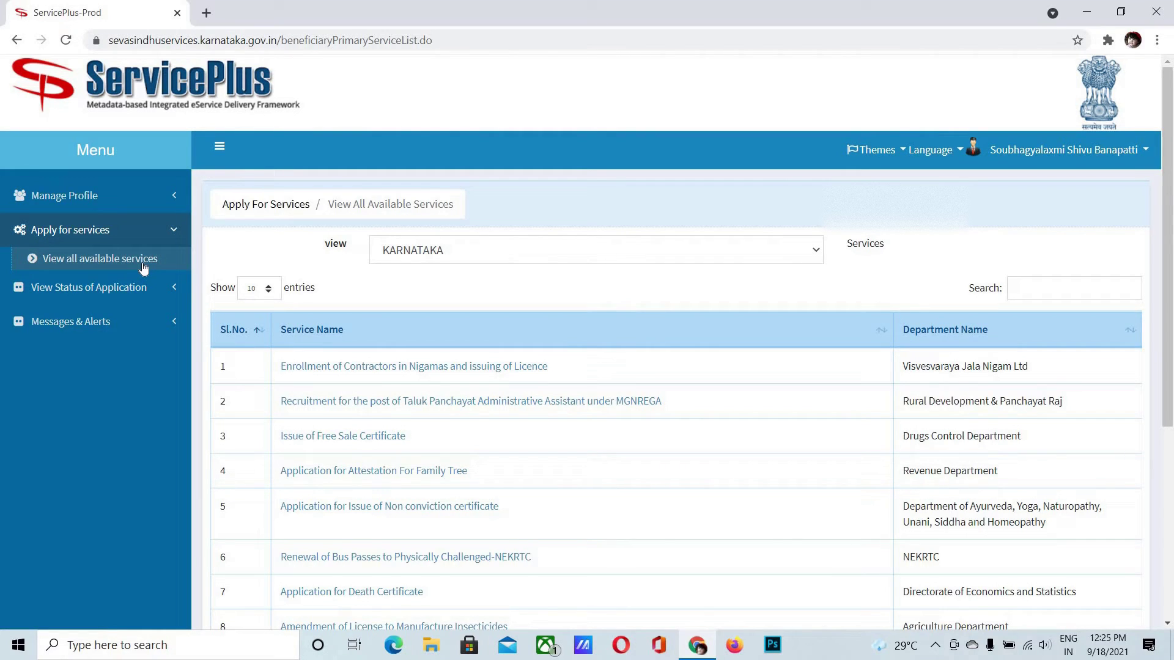
Search 'construction' and open the Construction Workers Welfare Board registration service's forms
left_click(1028, 298)
type("cons")
type("tr")
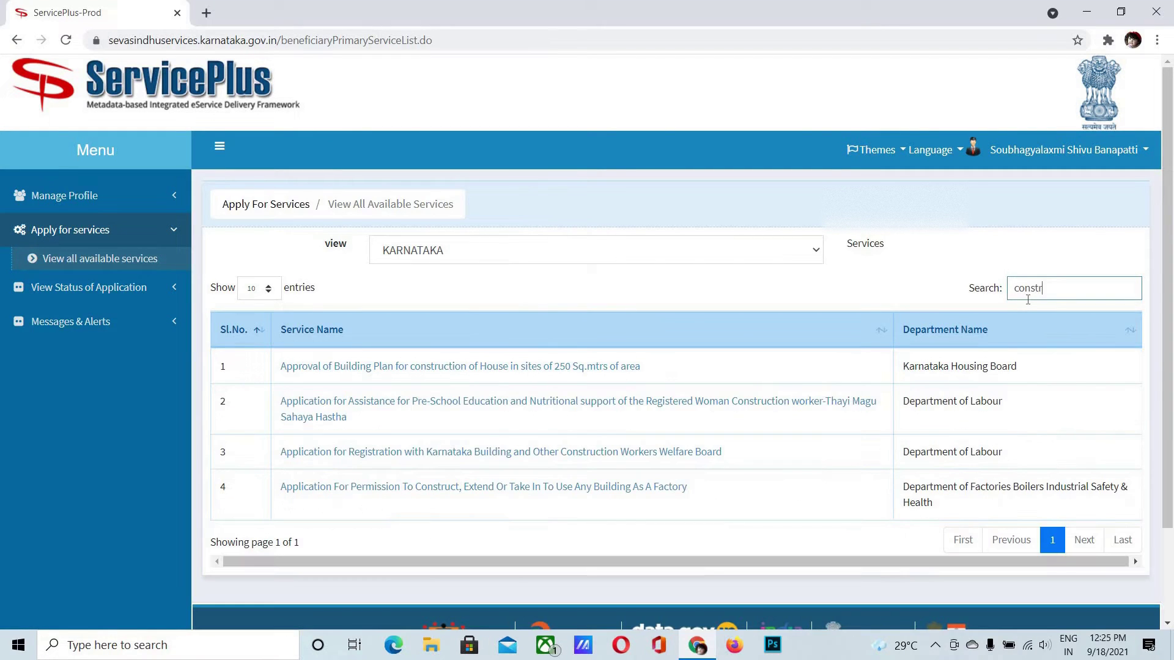
type("uction")
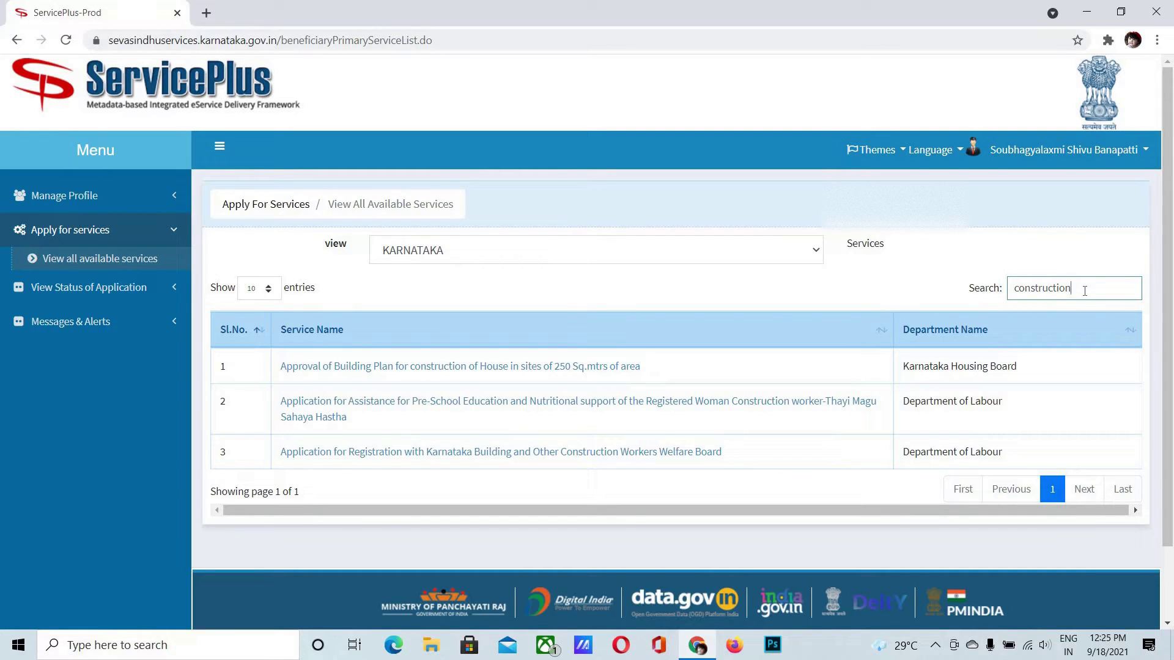
left_click(483, 452)
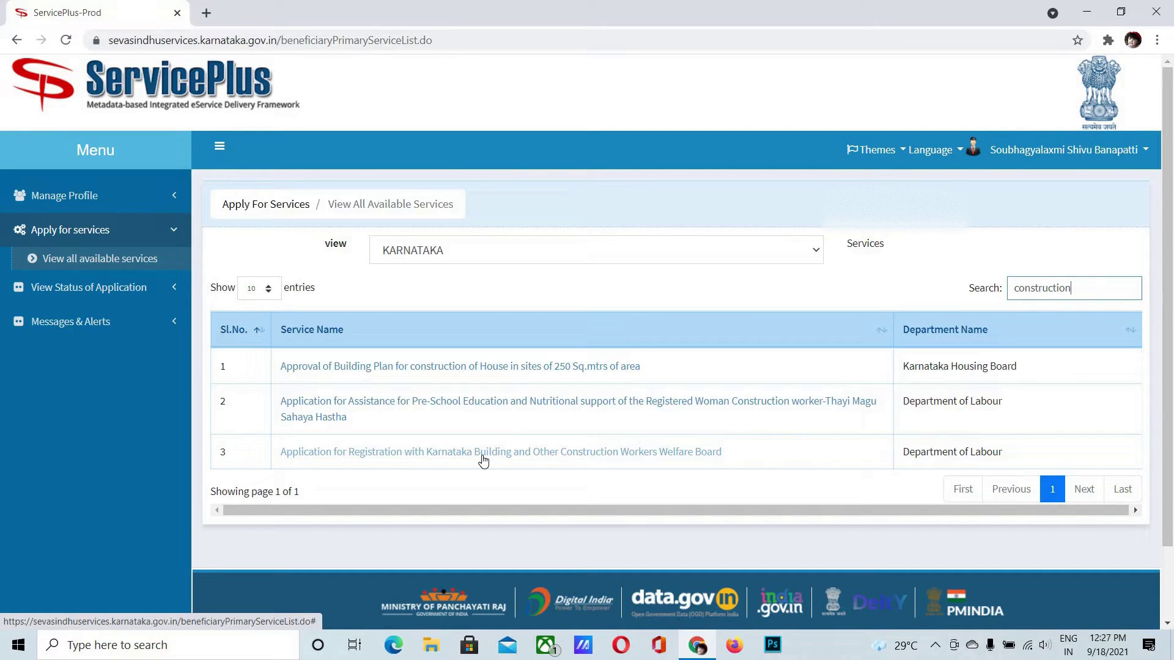
left_click(483, 458)
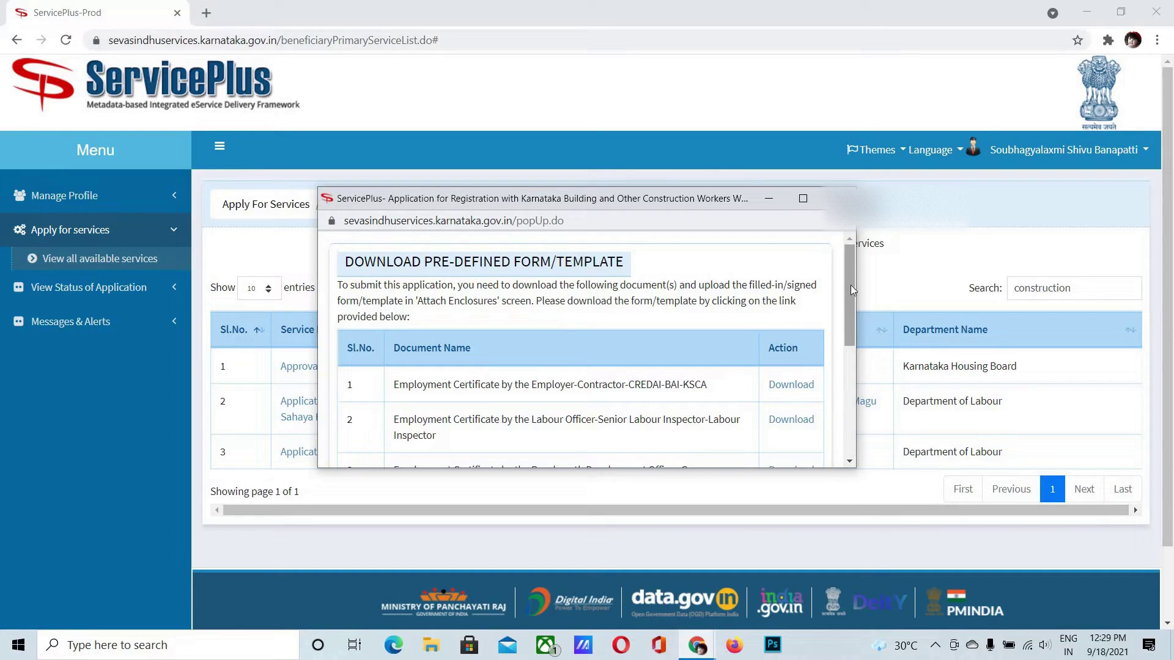
Proceed to the registration form, tick I Agree, and enter the word verification characters
left_click_drag(853, 289, 855, 345)
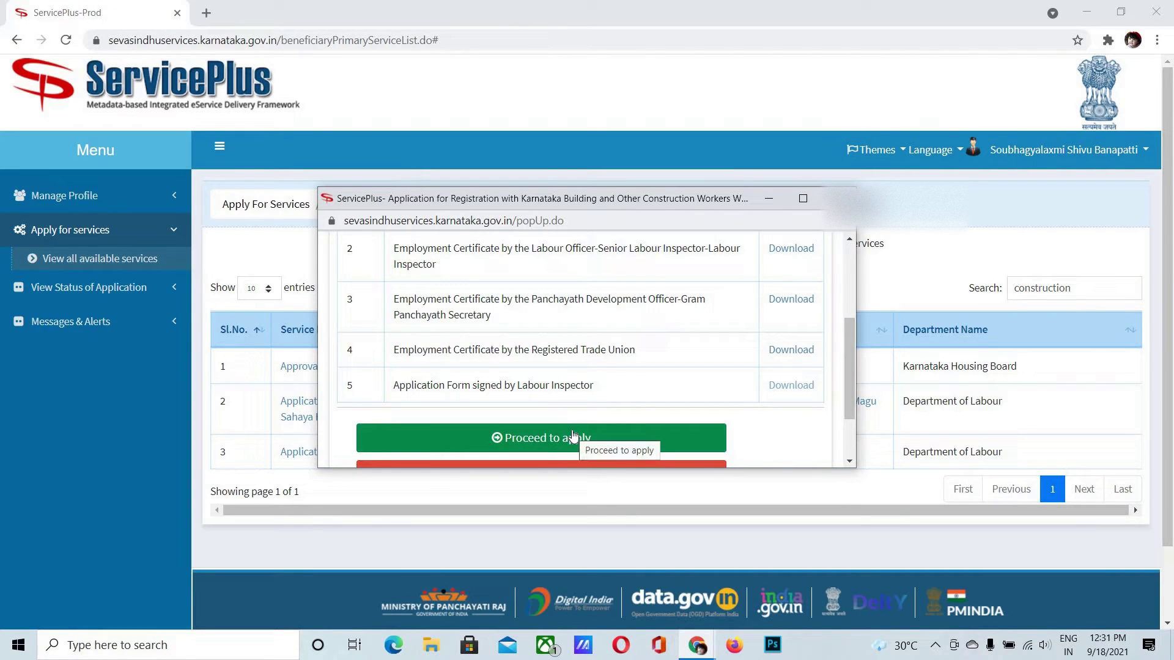
left_click(573, 436)
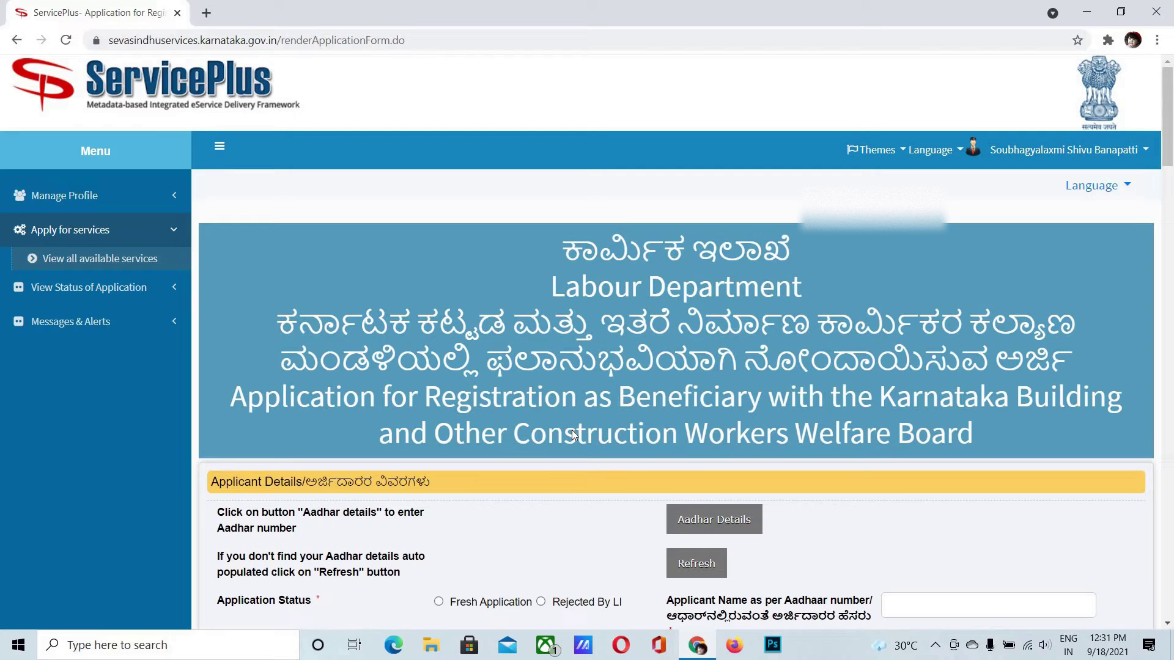
left_click_drag(1169, 150, 1169, 508)
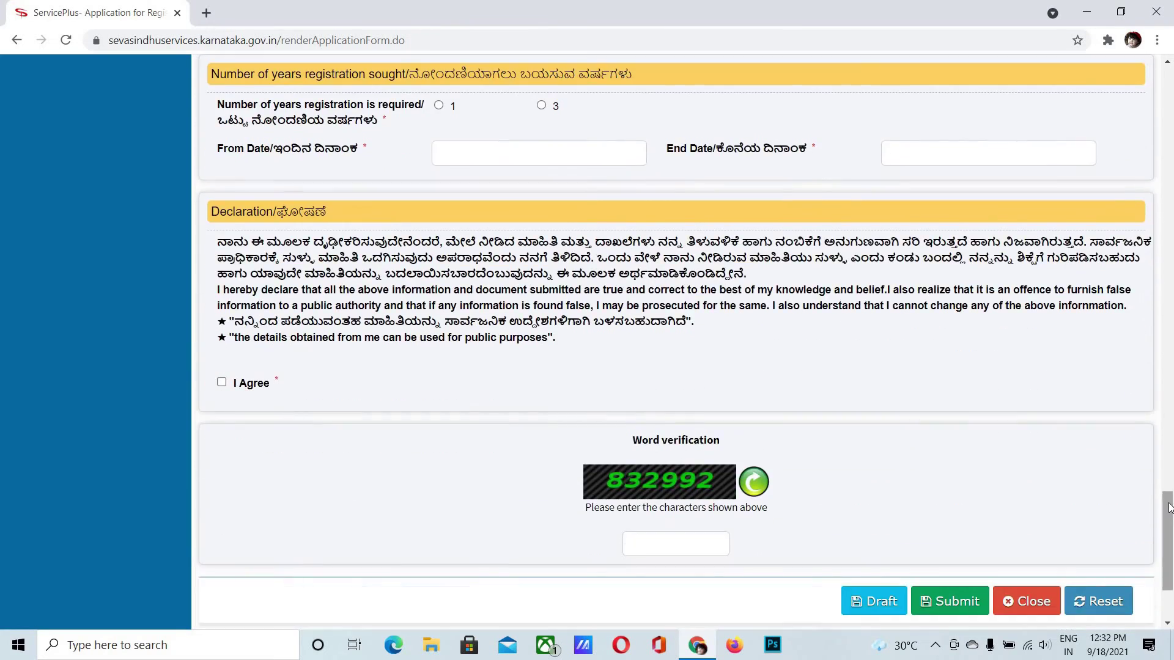
left_click(221, 382)
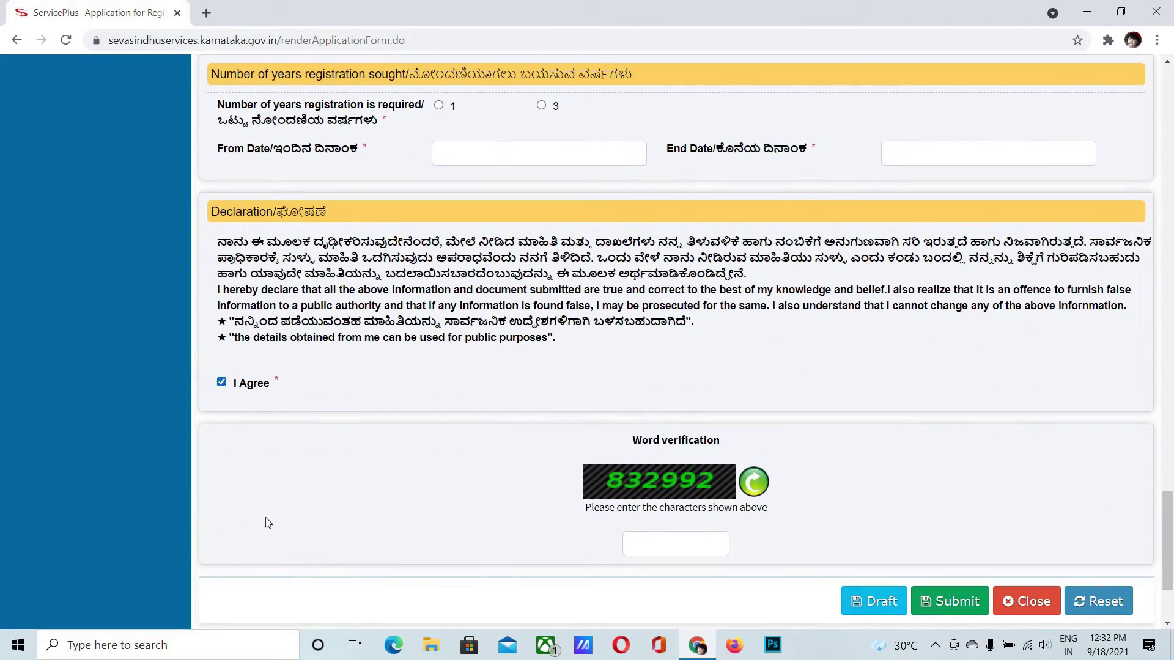
double_click(311, 510)
left_click(669, 544)
type("832992")
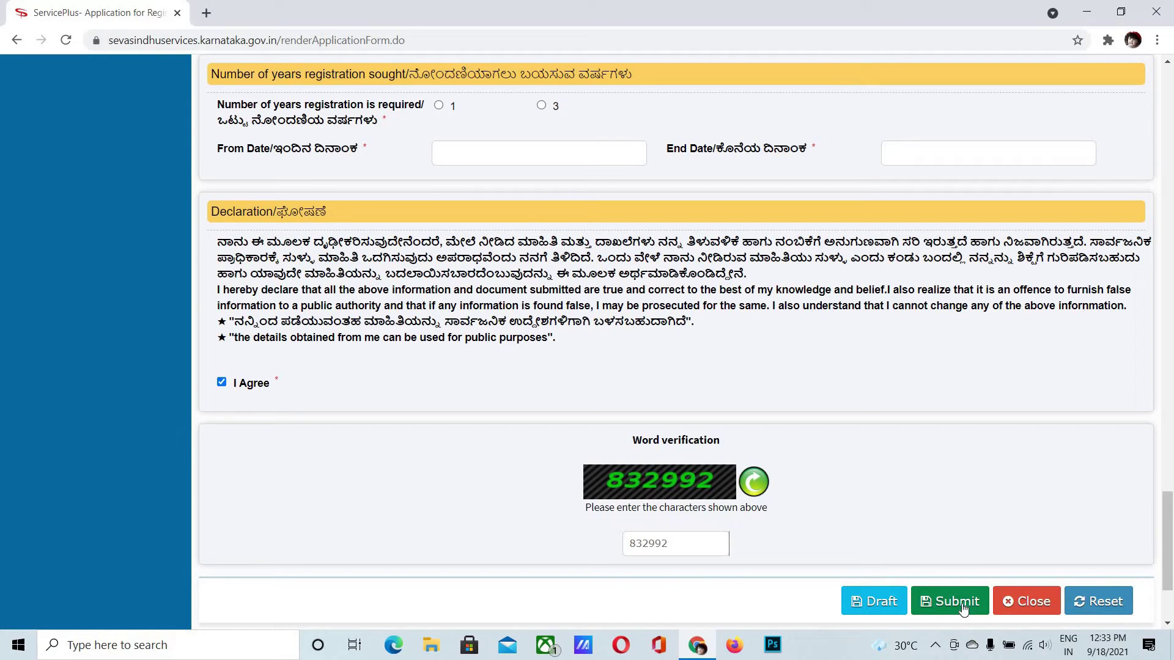
scroll(1171, 550, "down", 3)
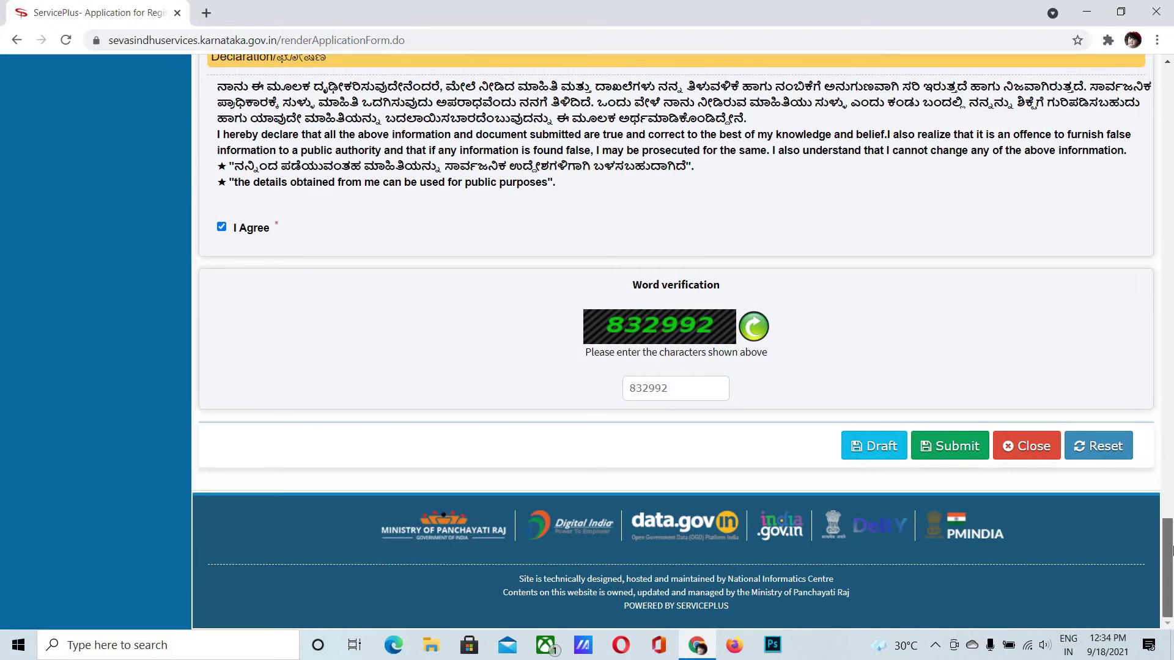
left_click_drag(1171, 550, 1165, 129)
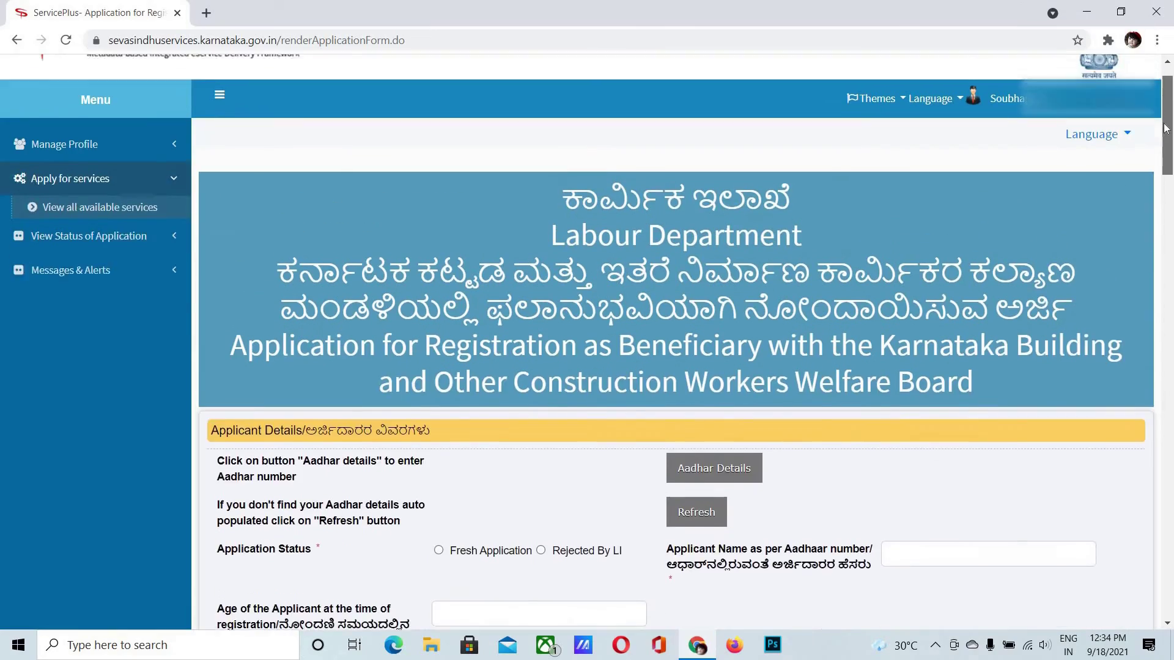
scroll(1165, 129, "up", 1)
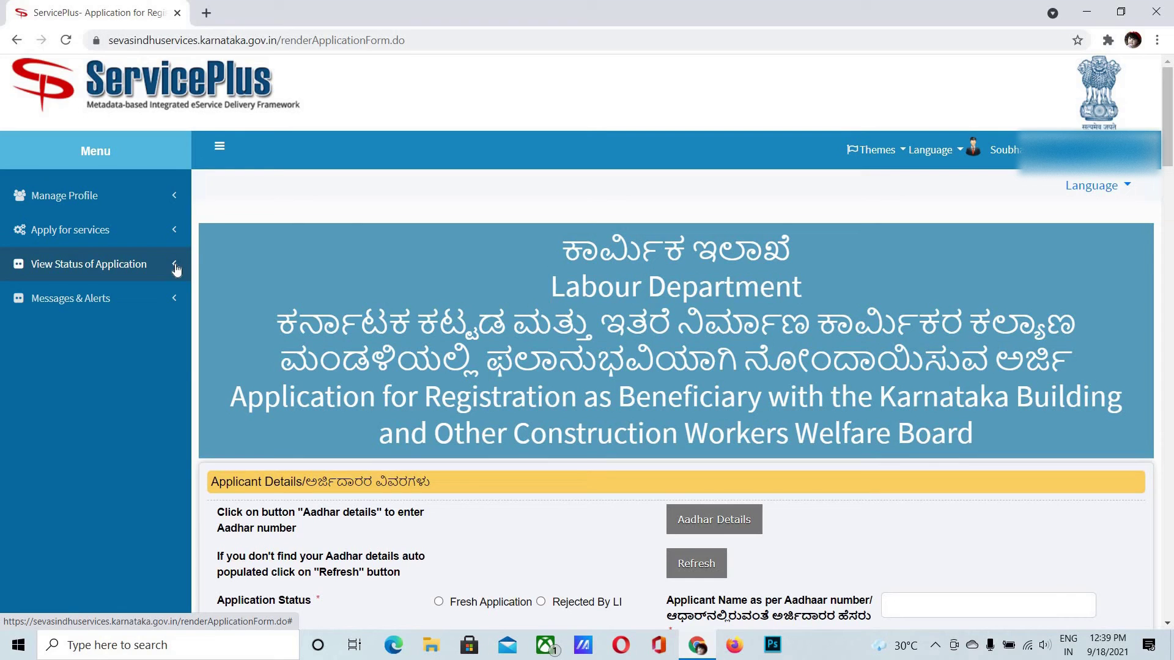
Open Track Application Status and fetch applications from 18/07/2021 to 18/09/2021
left_click(176, 268)
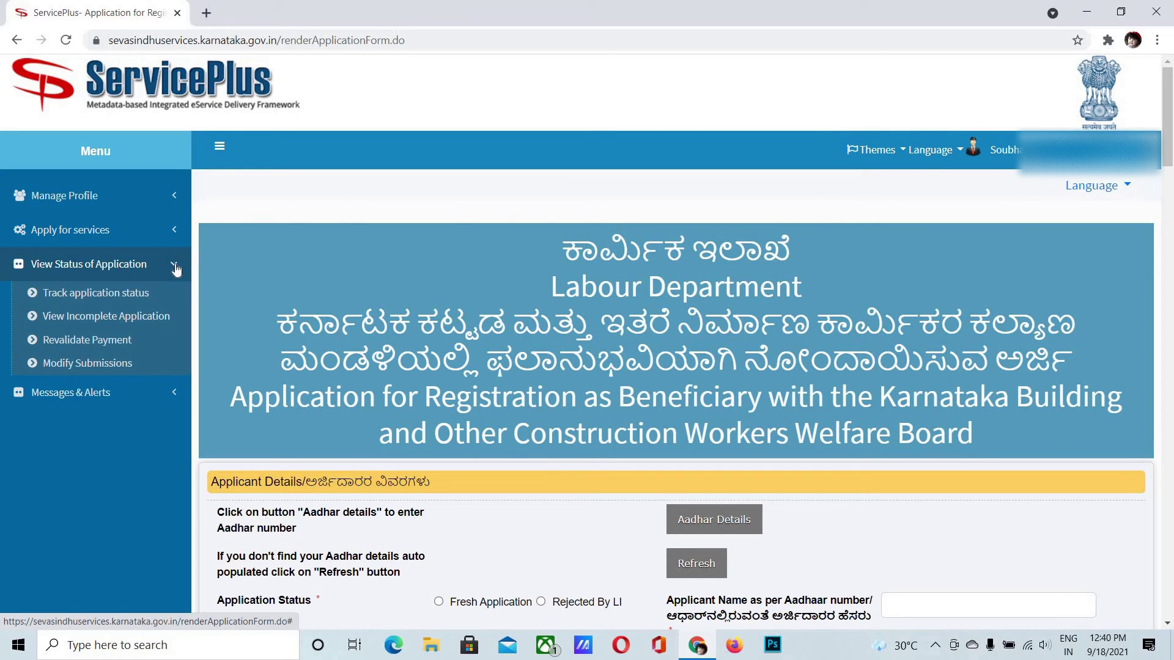
left_click(86, 296)
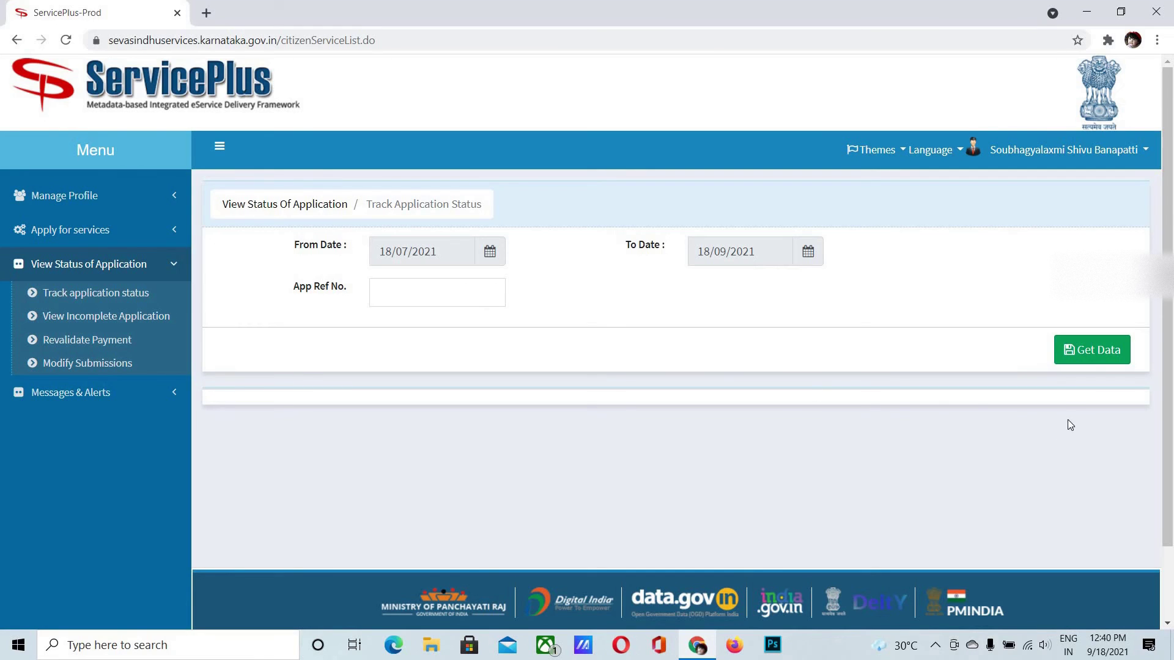
left_click(1089, 361)
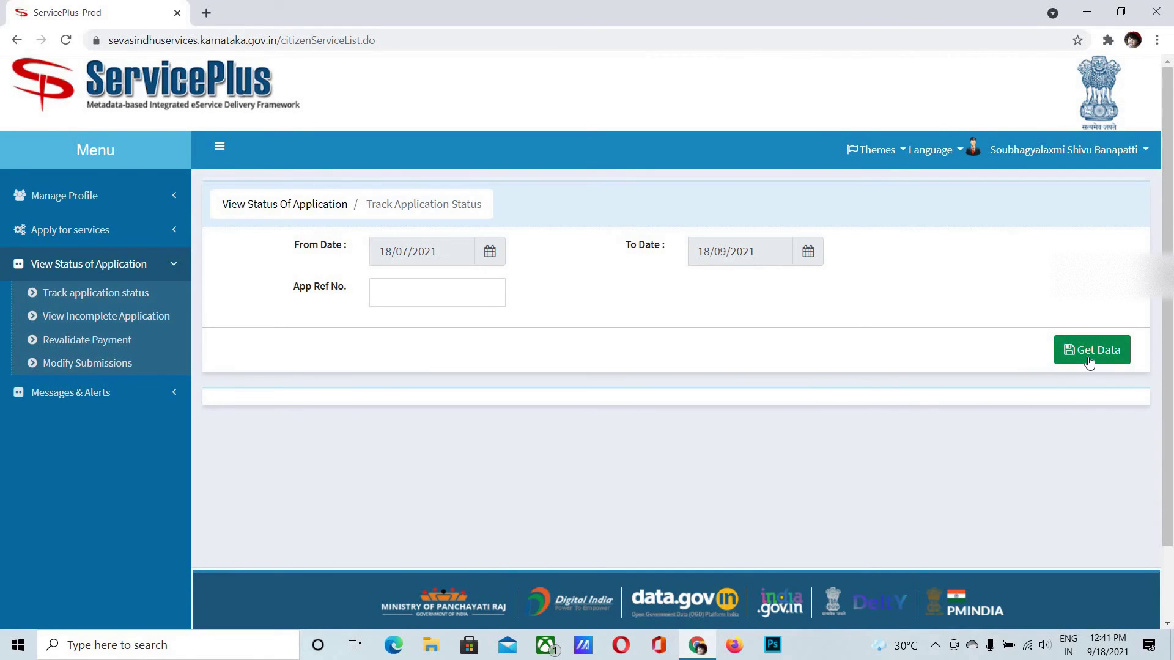